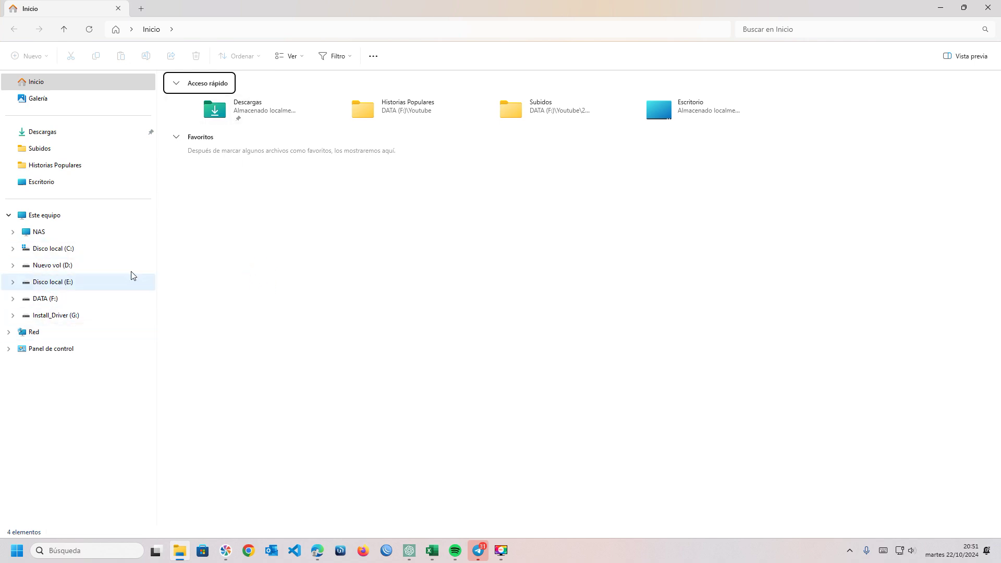
Close the File Explorer window and launch the Registry Editor with the run command regedit
left_click(987, 7)
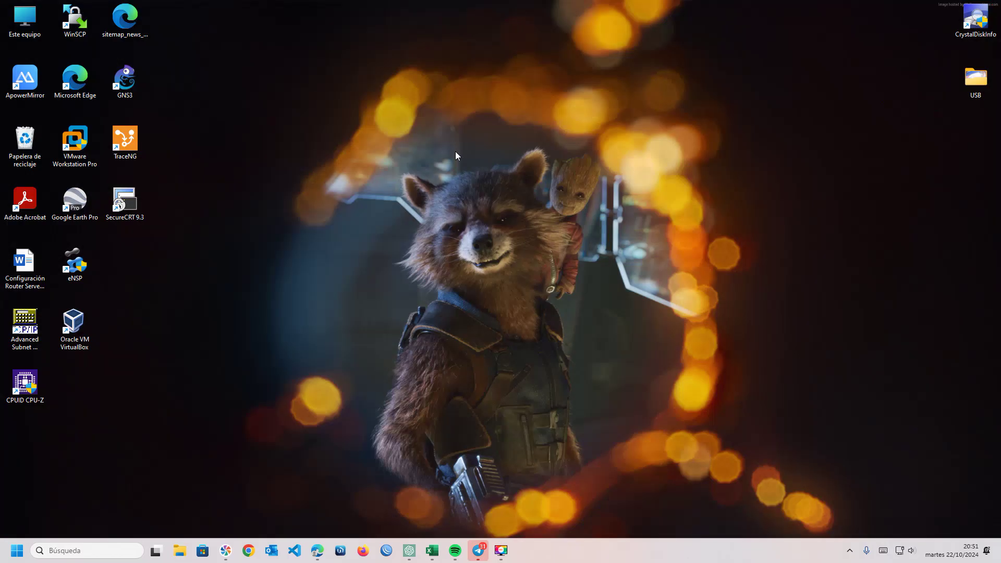
key("super+r")
type("r")
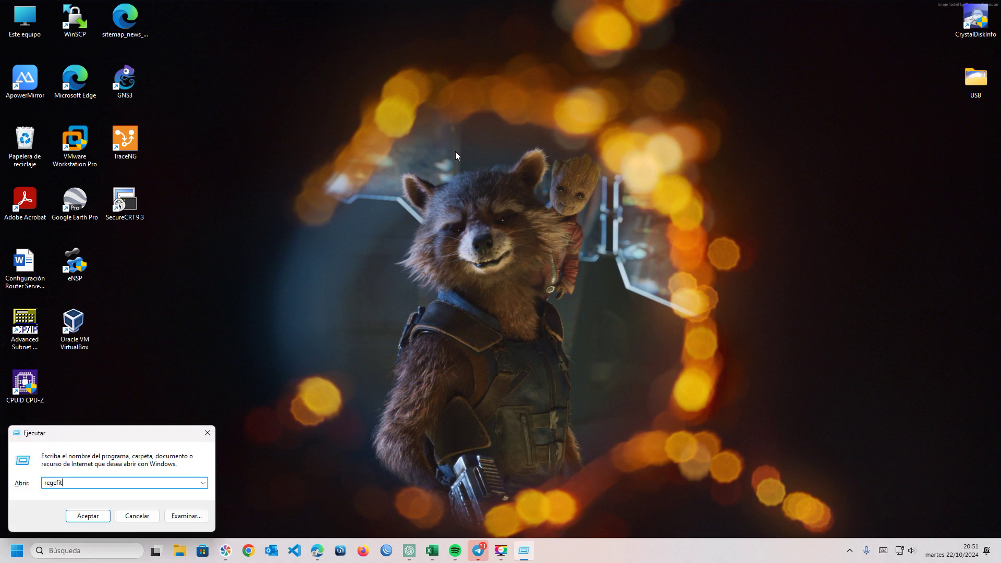
type("egedit")
key("Return")
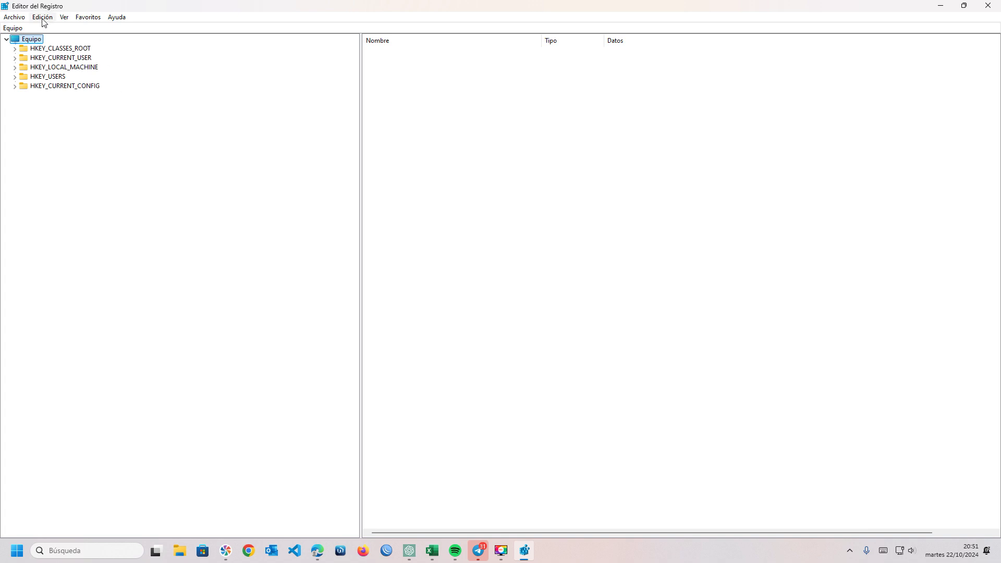
Expand the registry tree down to HKEY_CURRENT_USER\Software\Classes\CLSID
left_click(15, 58)
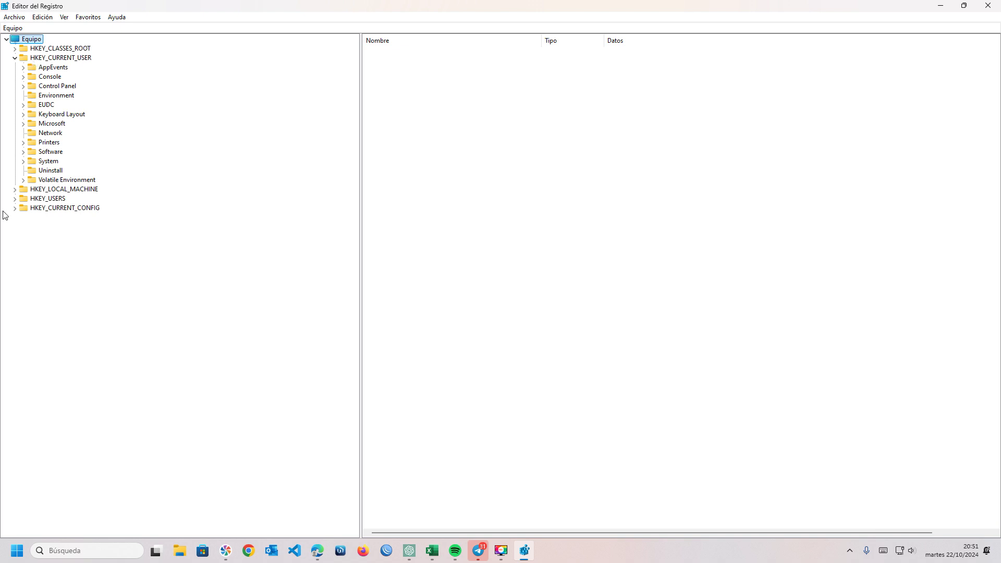
left_click(49, 133)
left_click(45, 152)
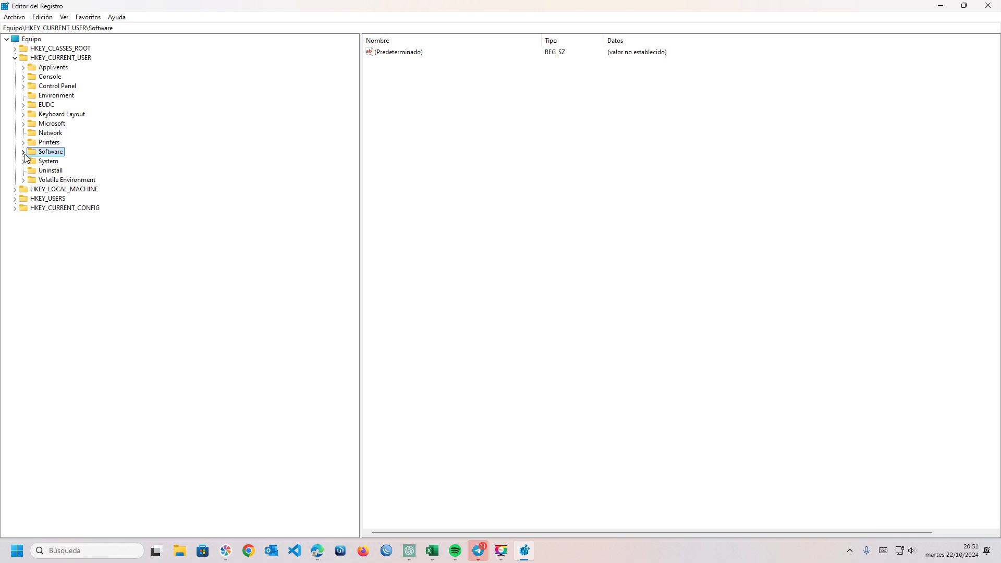
left_click(23, 152)
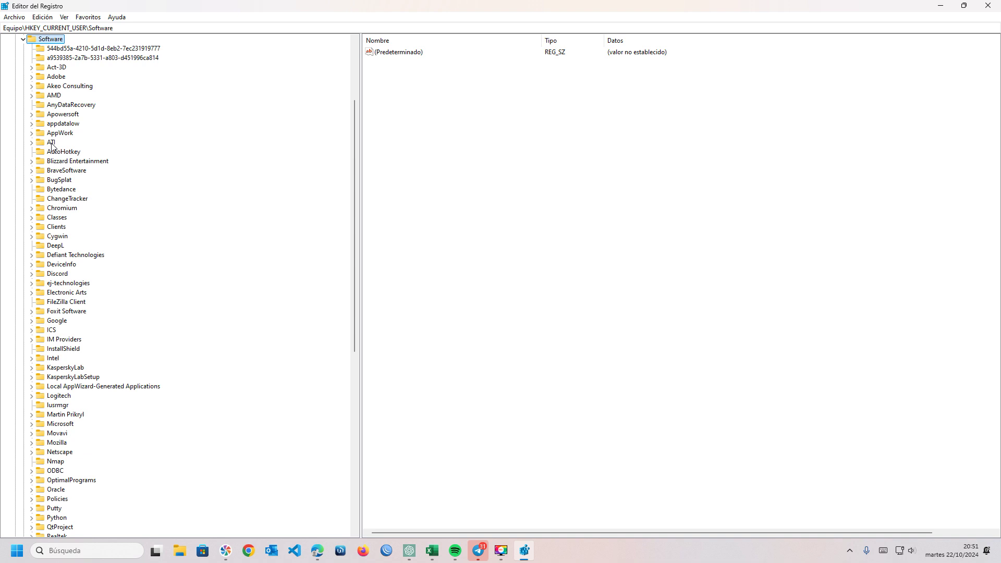
key("c")
key("l")
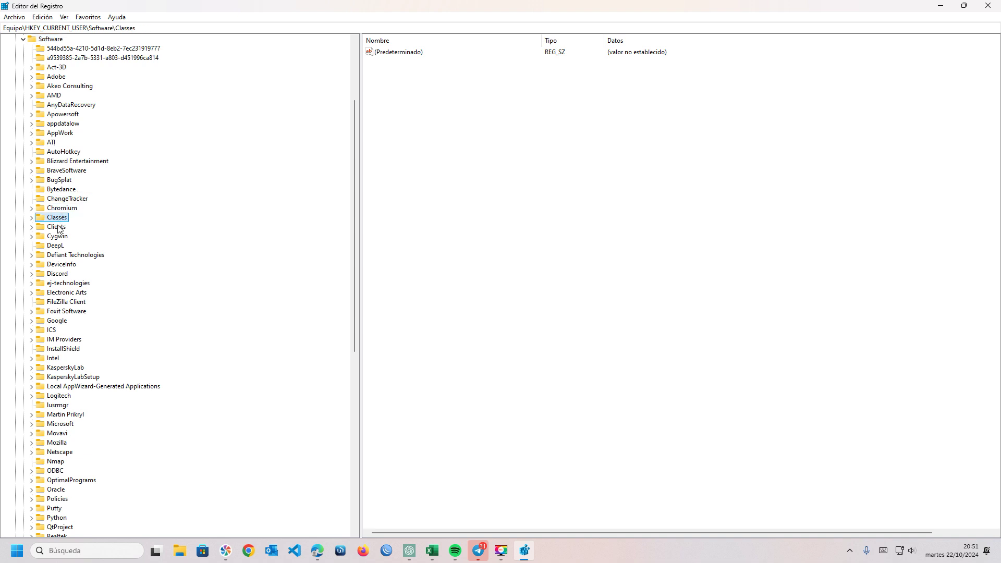
left_click(31, 219)
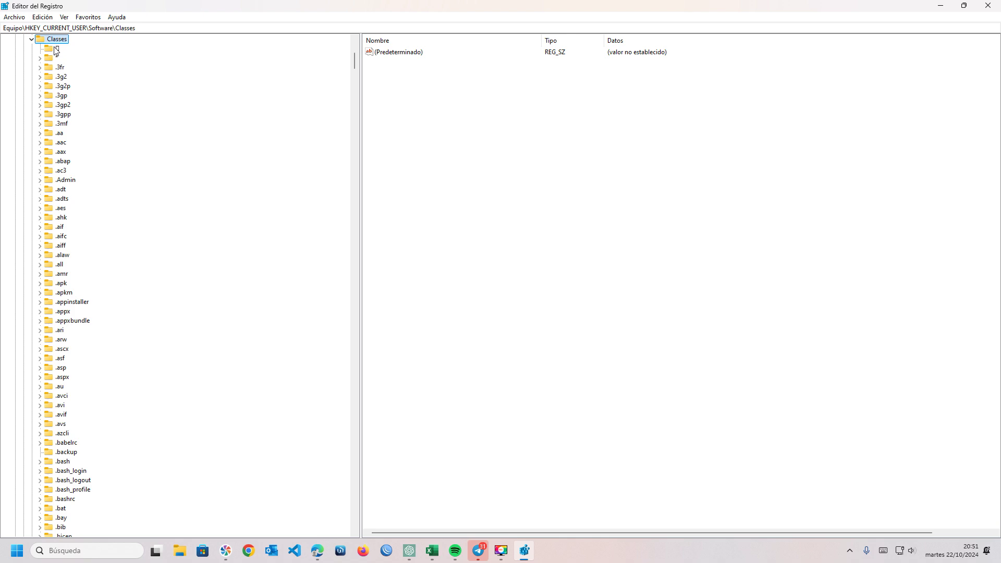
key("c")
key("c")
key("c")
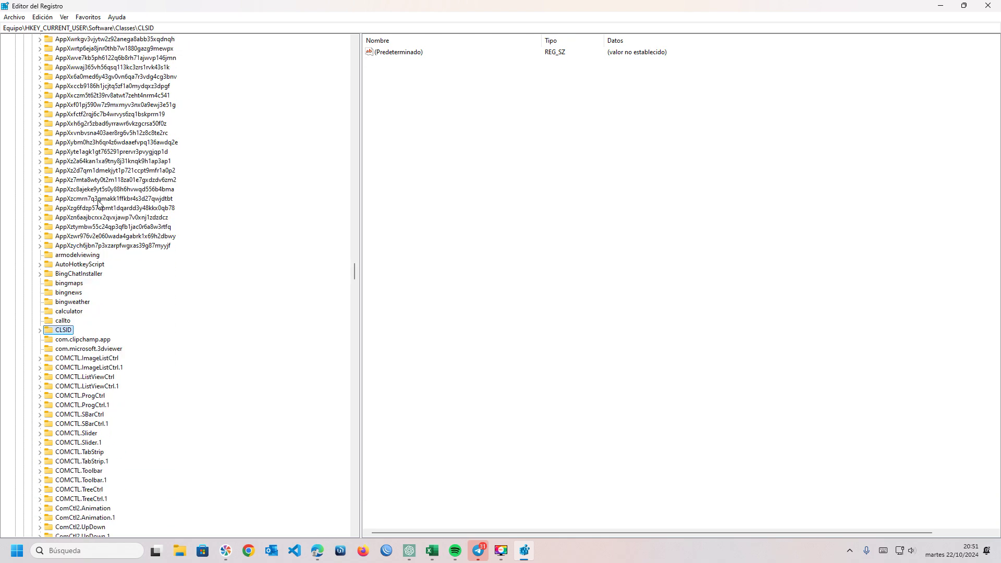
left_click(41, 331)
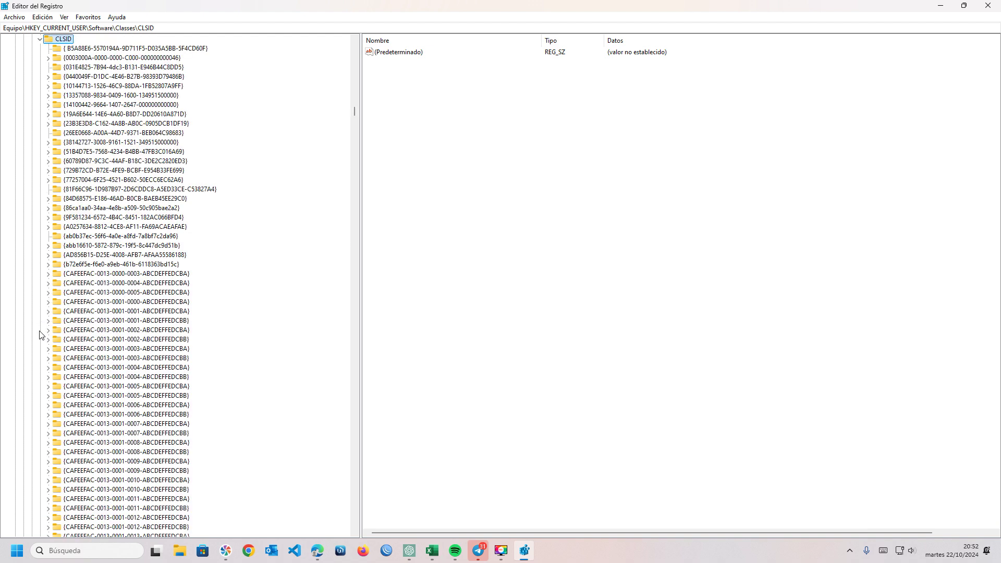
Examine the first subkeys under CLSID, up to {b72e6f5e-f6e0-a9eb-461b-6118363bd15c}, to check which identifiers already exist
left_click(81, 48)
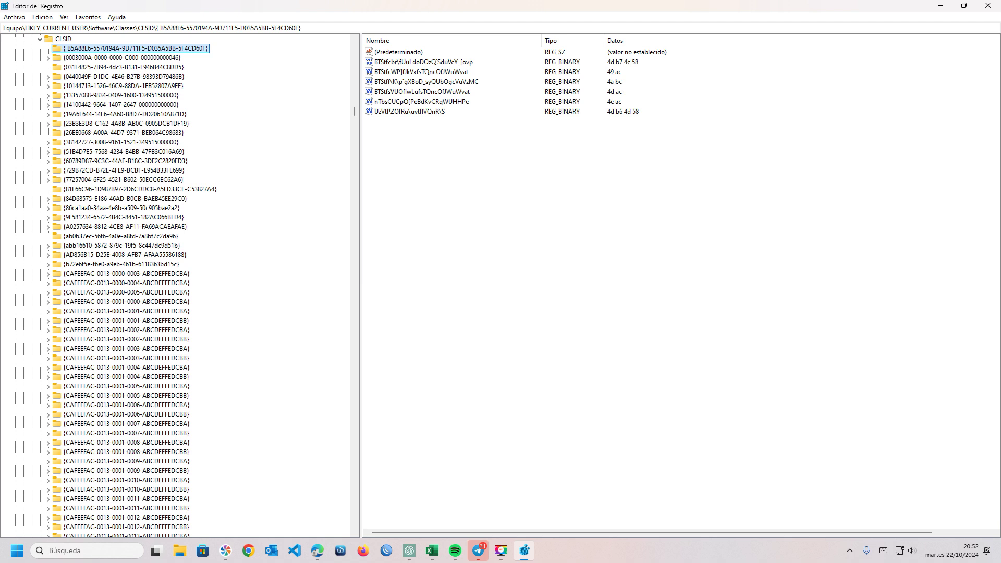
left_click(87, 59)
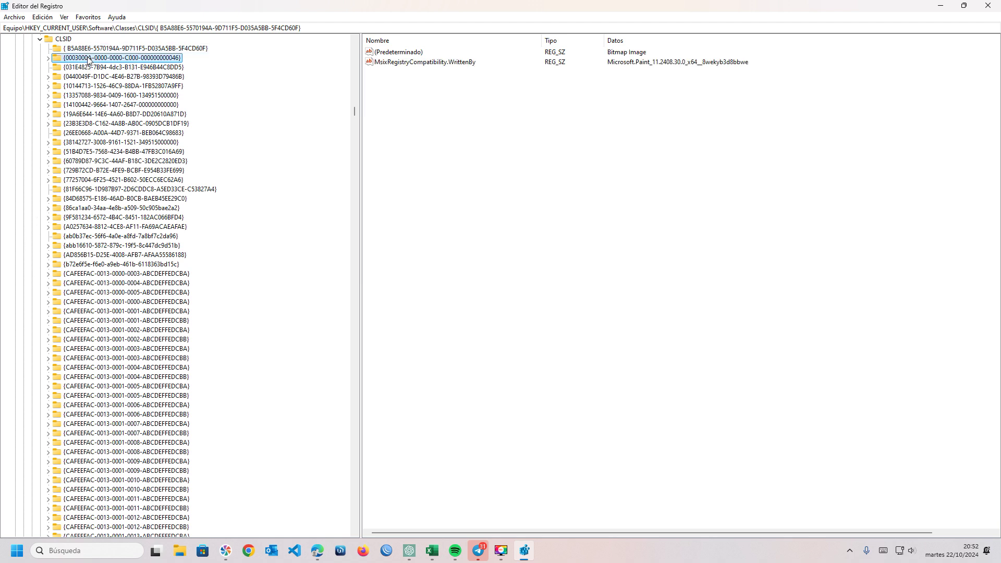
left_click(87, 67)
left_click(88, 76)
left_click(86, 86)
left_click(82, 95)
left_click(80, 106)
left_click(78, 115)
left_click(78, 124)
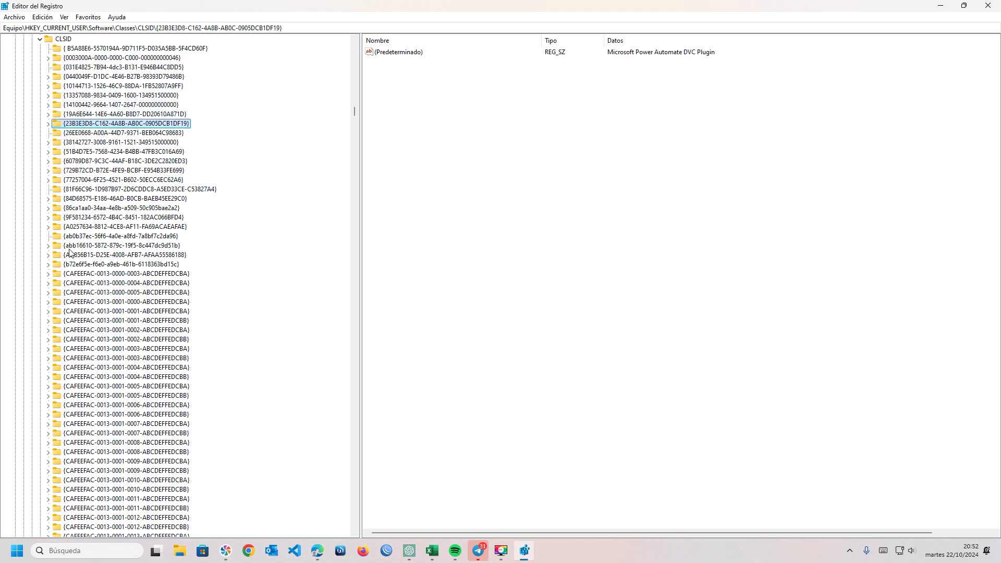
left_click(75, 265)
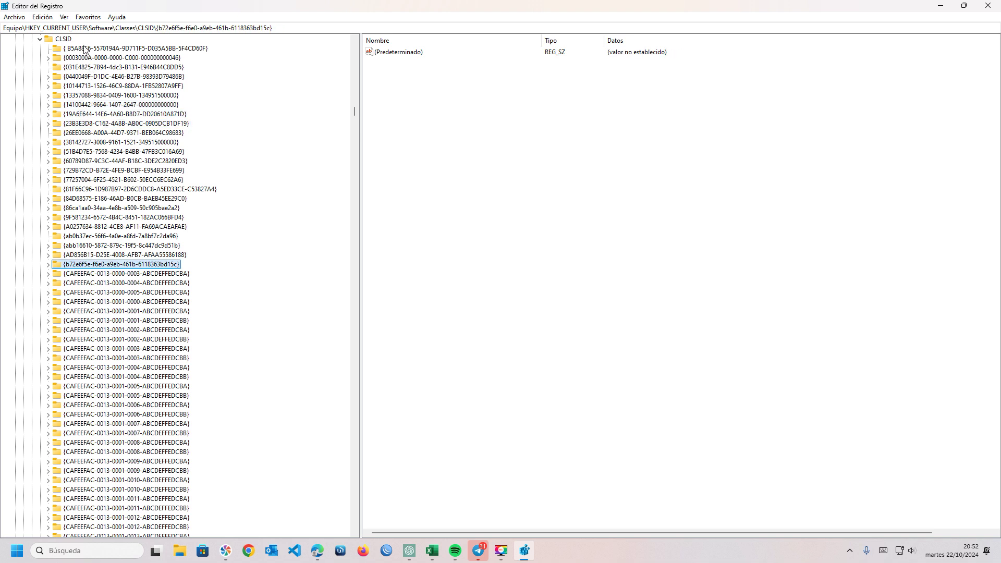
left_click(86, 49)
left_click(90, 265)
key("alt+Tab")
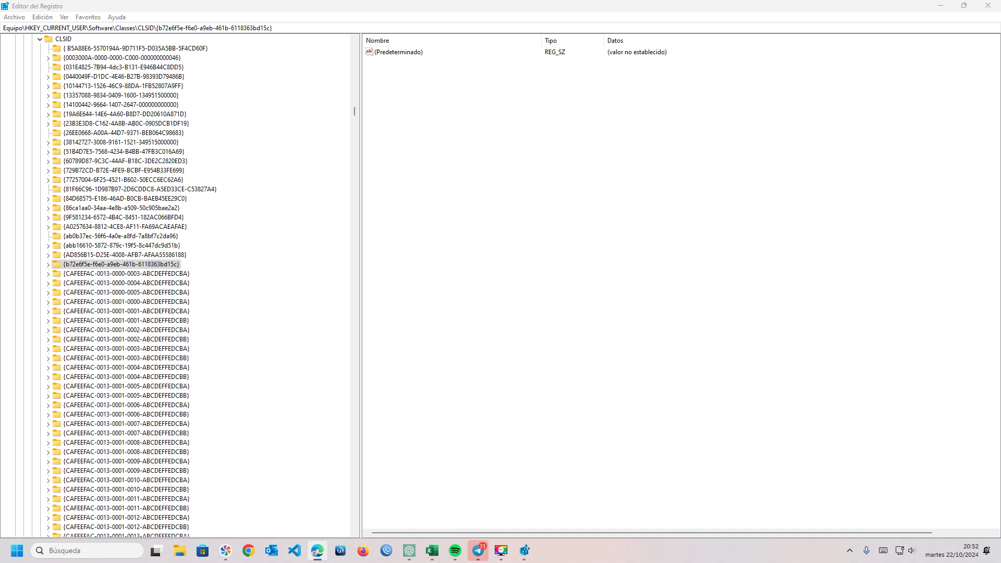
key("super+r")
type("htt")
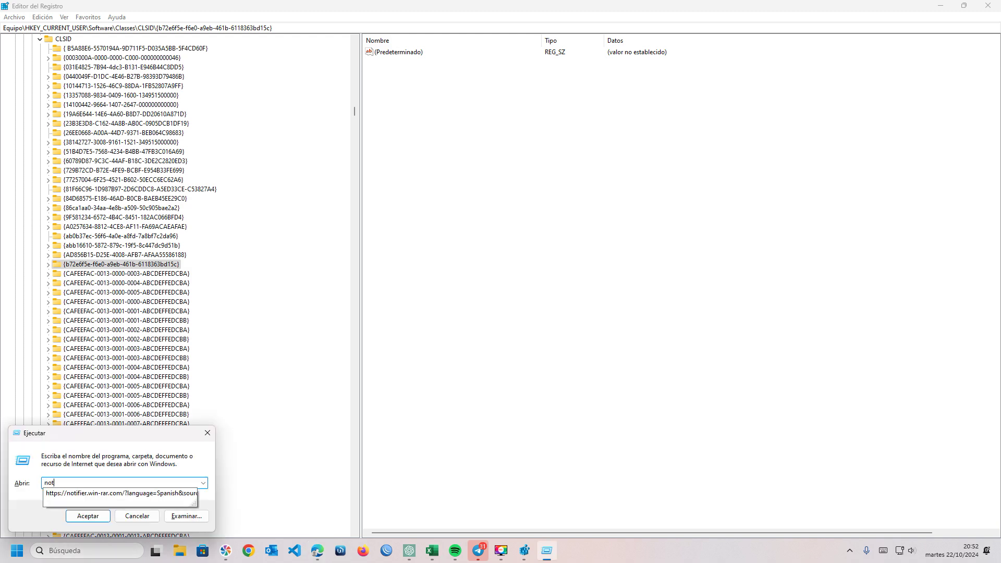
key("Return")
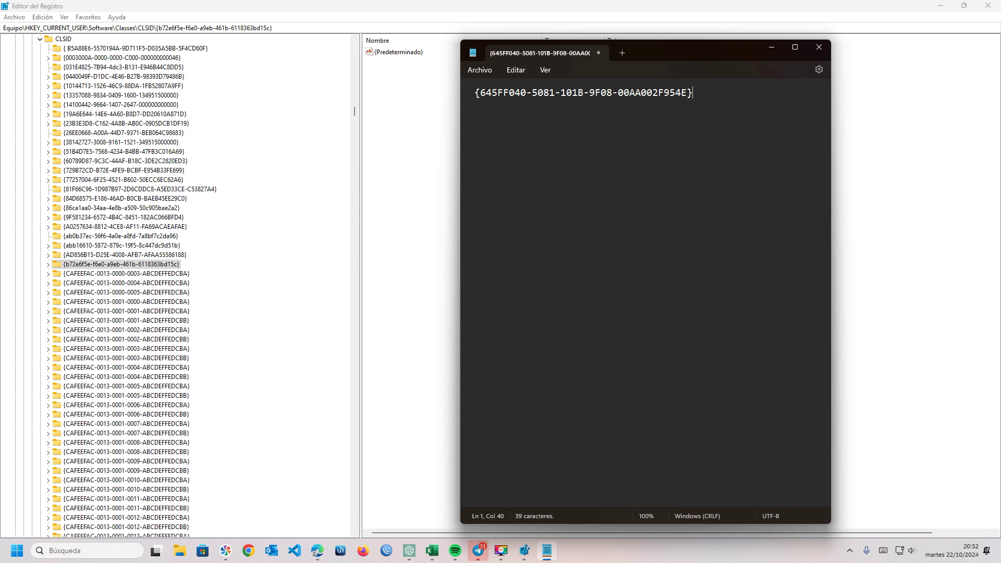
left_click(56, 42)
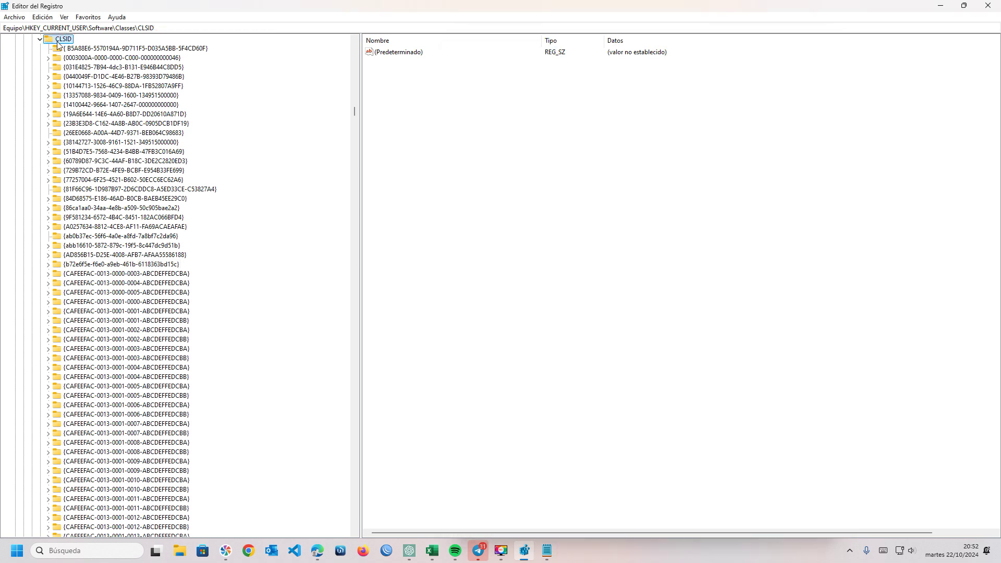
right_click(57, 43)
mouse_move(112, 62)
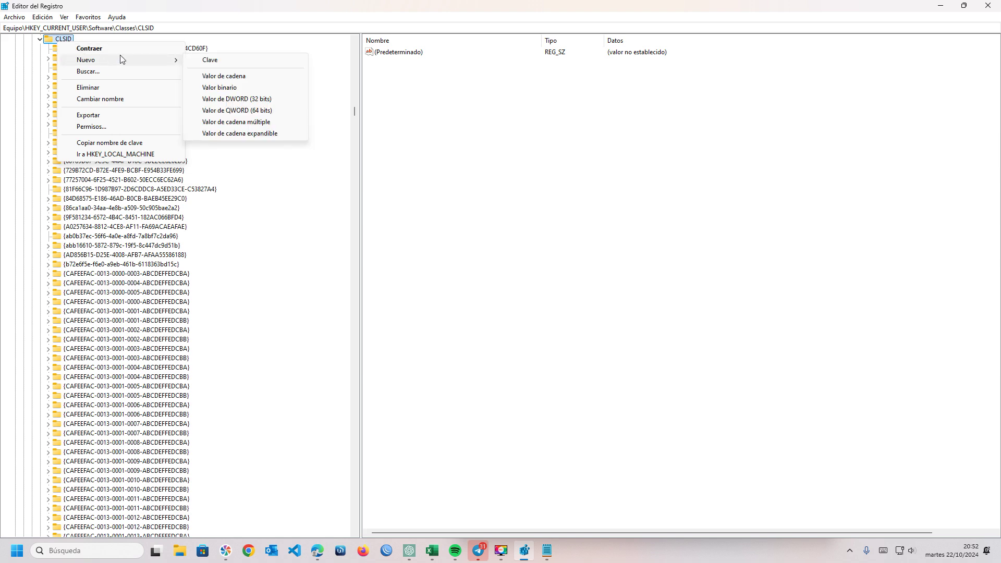
left_click(257, 63)
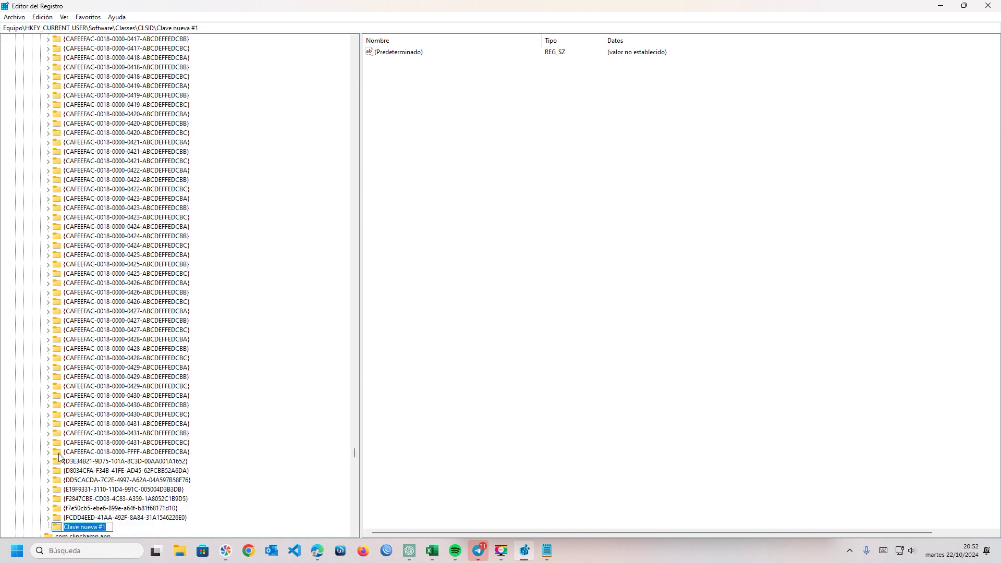
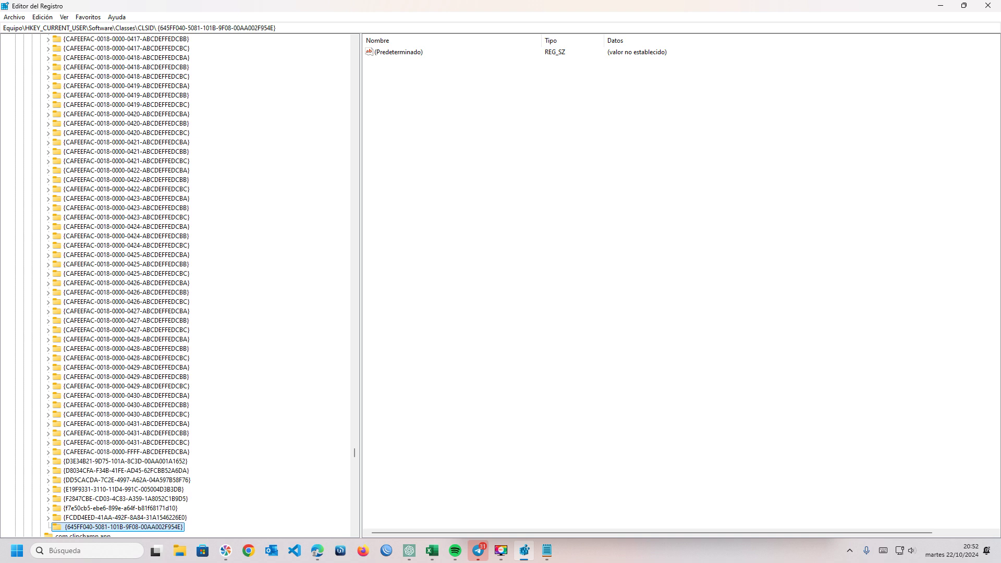
right_click(116, 528)
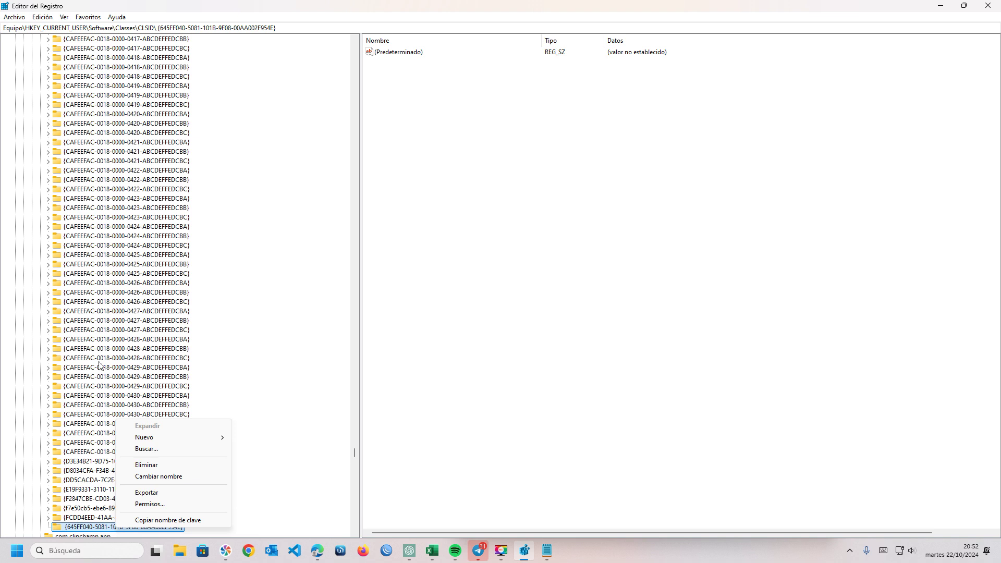
mouse_move(176, 438)
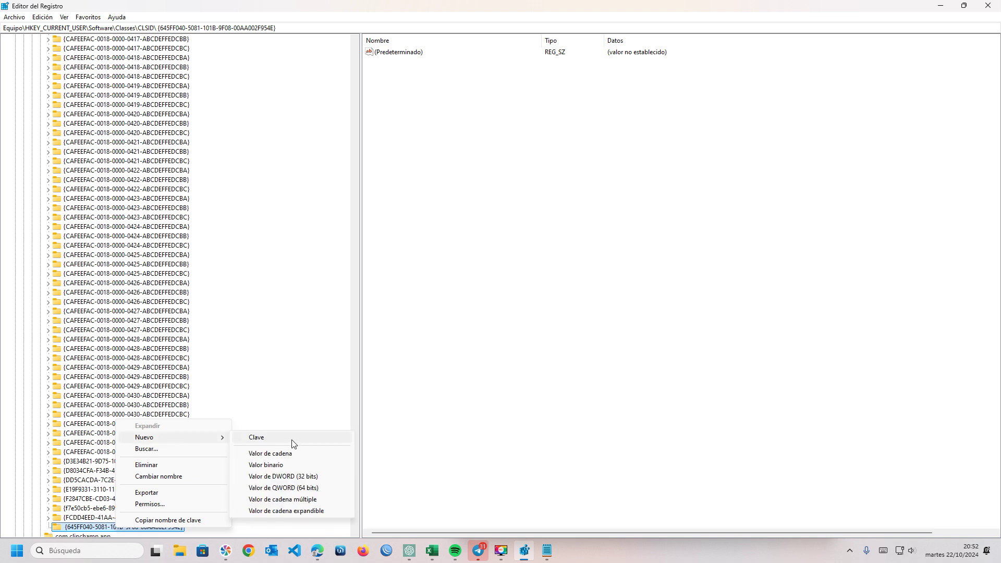
left_click(302, 476)
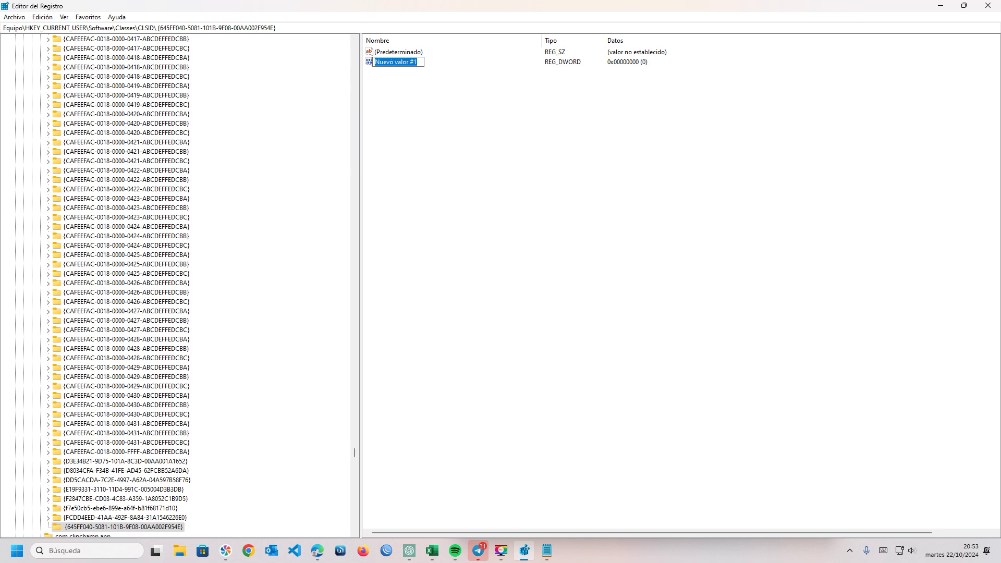
key("alt+Tab")
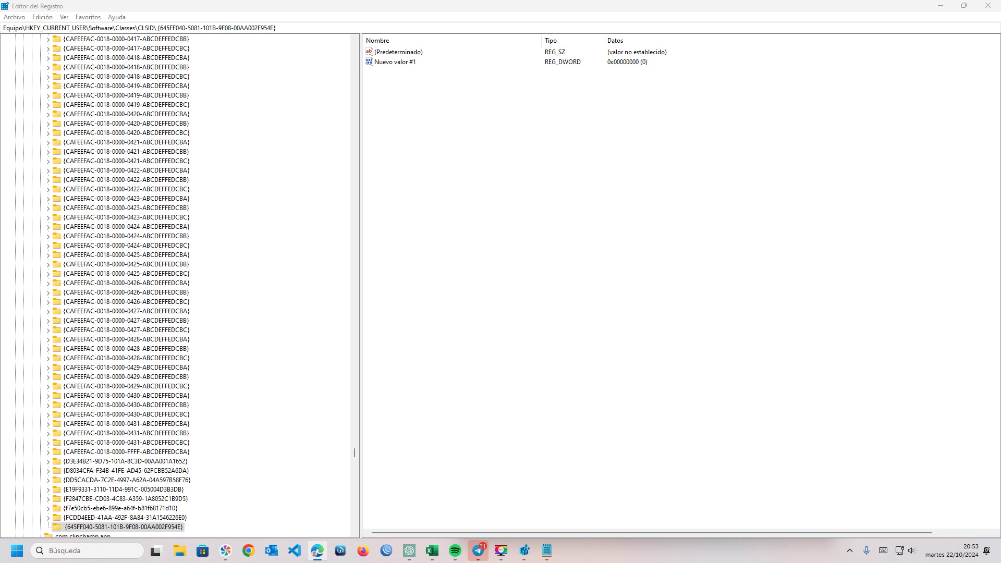
left_click(399, 63)
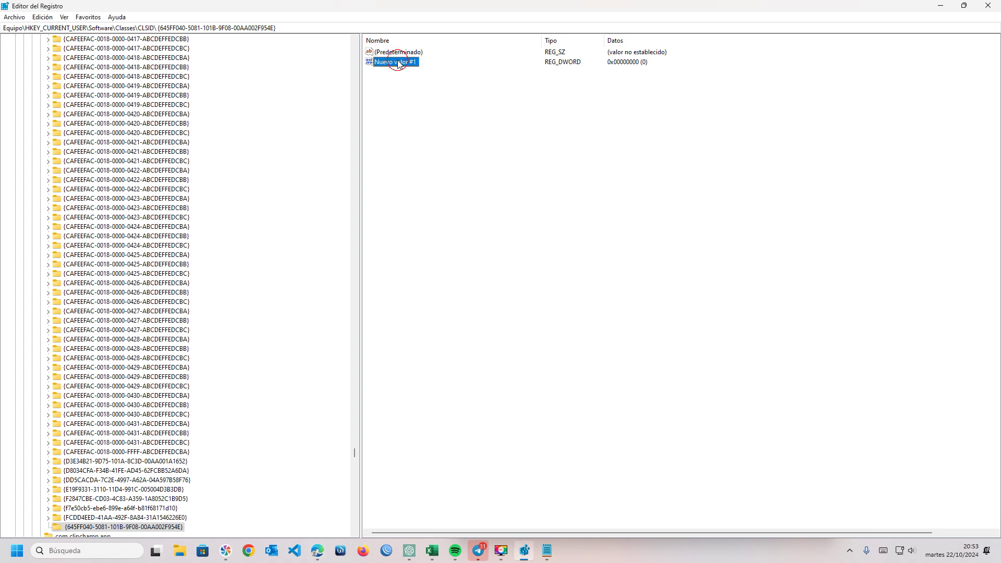
type("System.IsPinnedToNameSpaceTree")
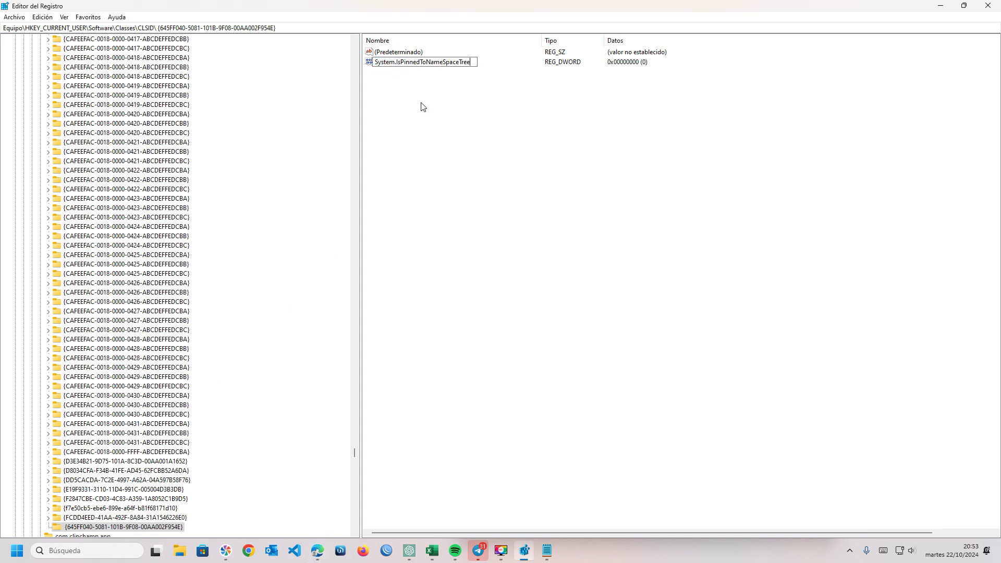
key("Return")
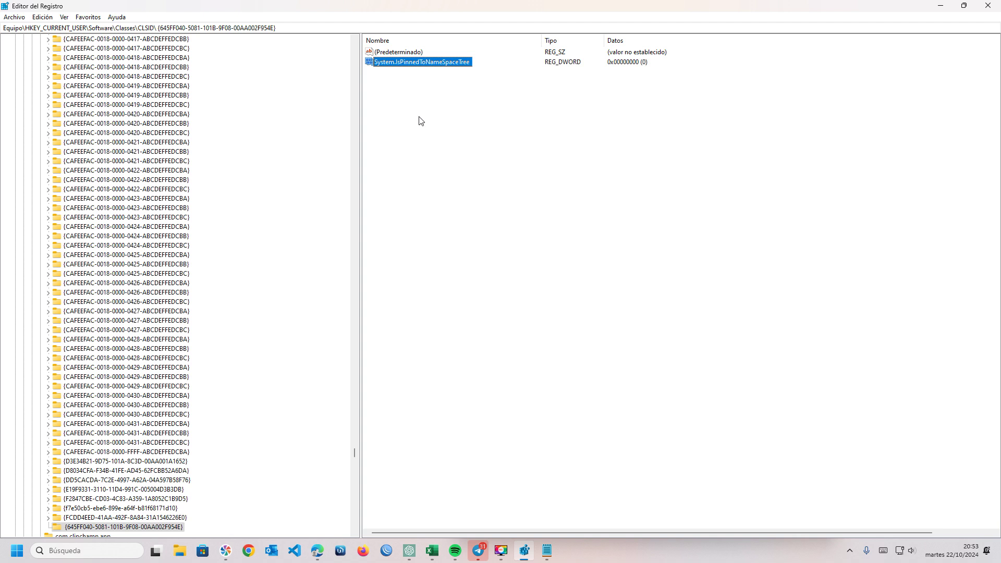
Switch to Notepad and add System.IsPinnedToNameSpaceTree on a second line below the key name
left_click(546, 551)
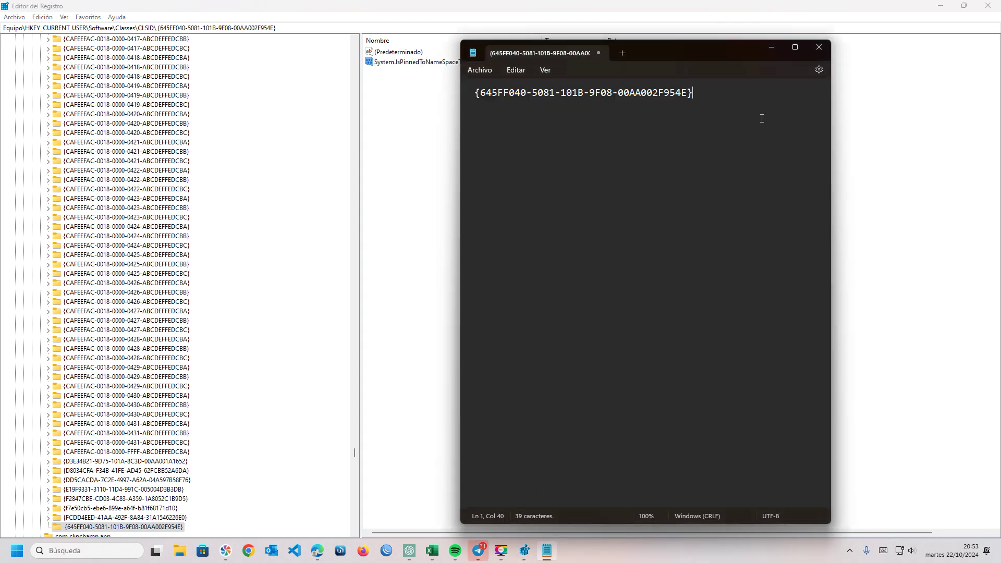
key("Return")
type("System.IsPinnedToNameSpaceTree")
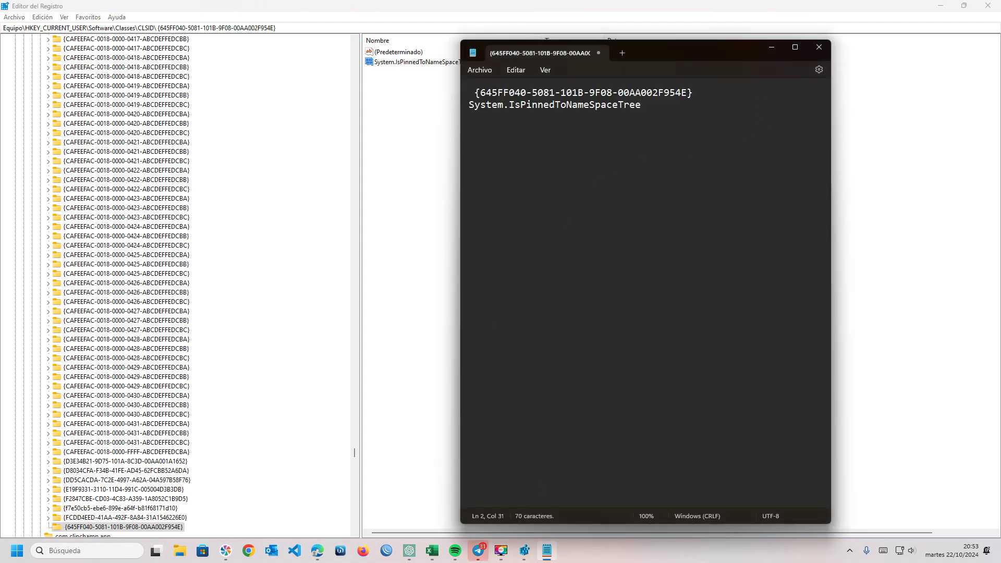
Set the data of the System.IsPinnedToNameSpaceTree value to 1 in the Registry Editor
double_click(377, 62)
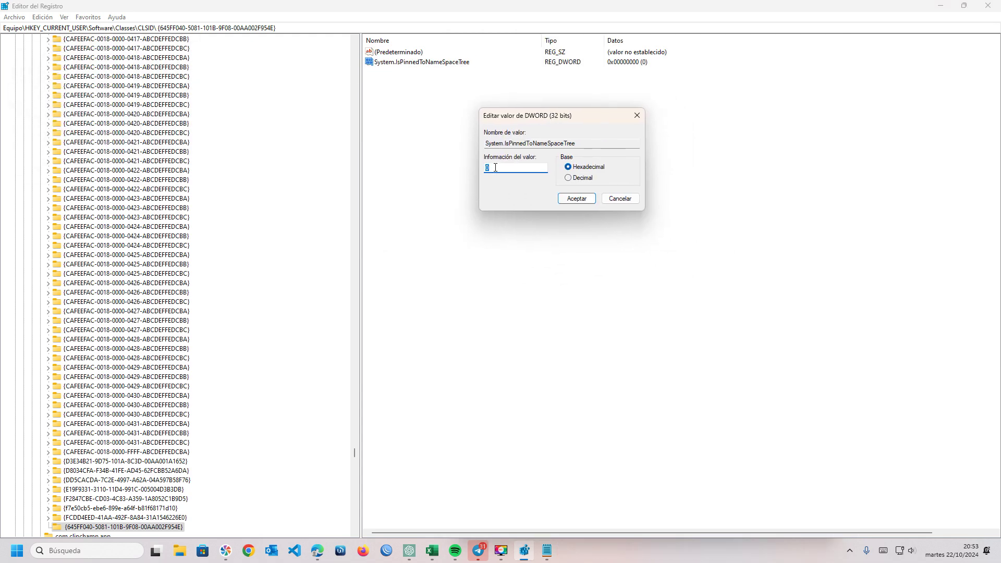
type("1")
left_click(563, 198)
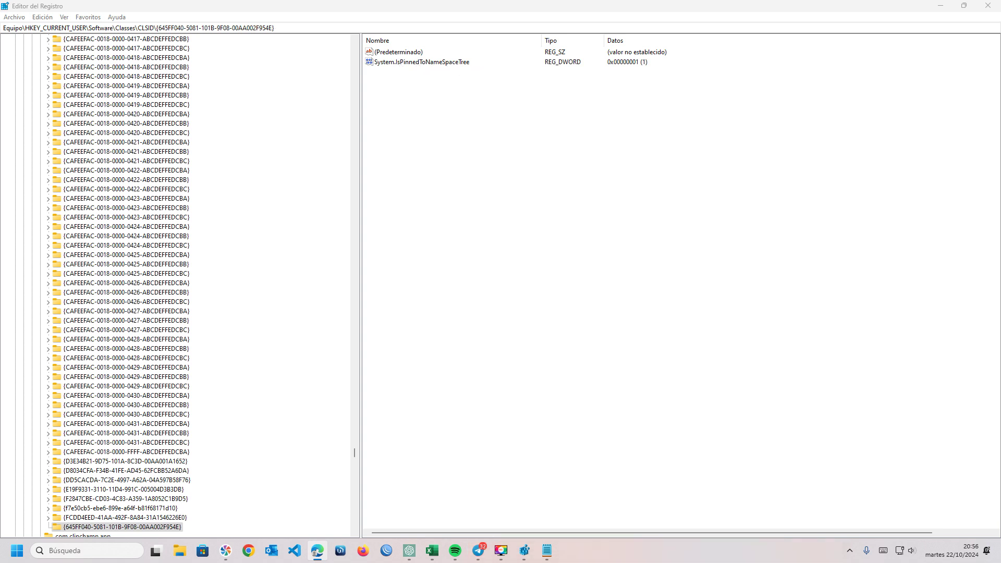
left_click(94, 527)
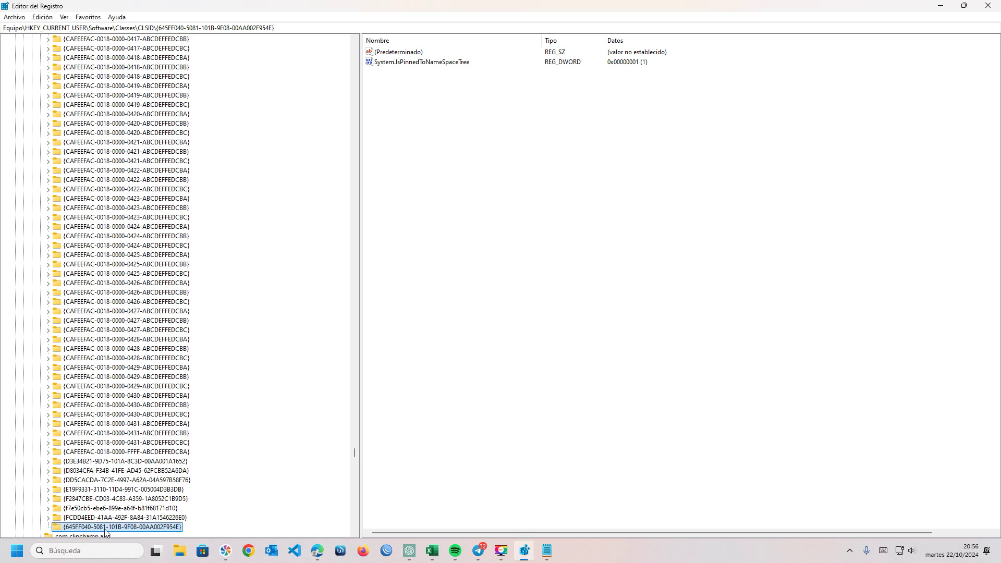
right_click(105, 528)
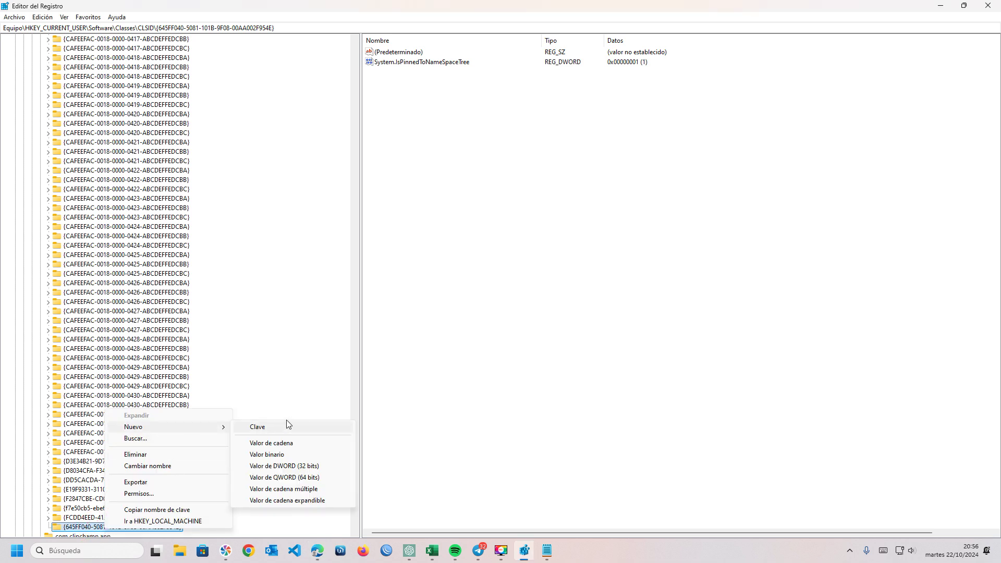
left_click(425, 95)
right_click(398, 62)
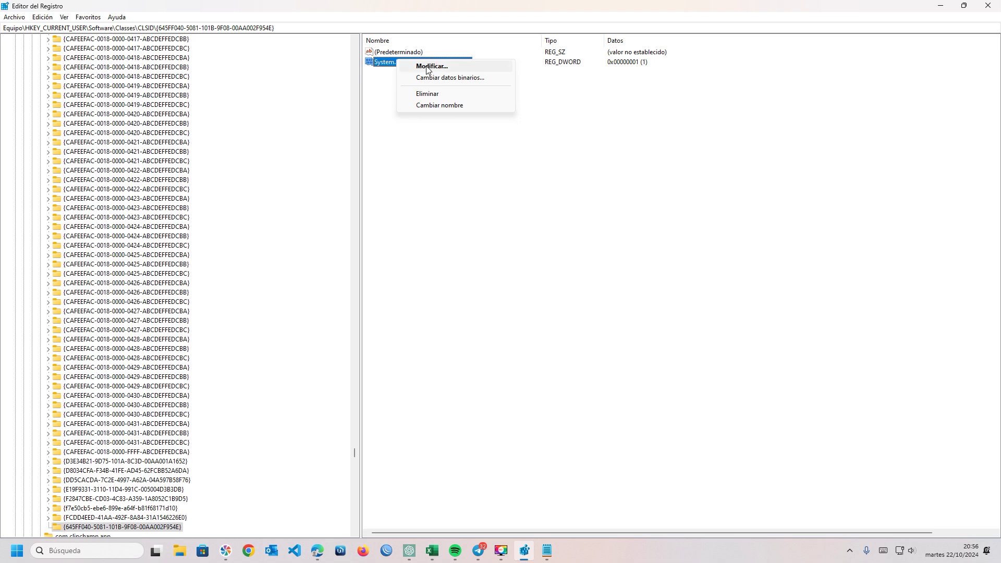
left_click(443, 237)
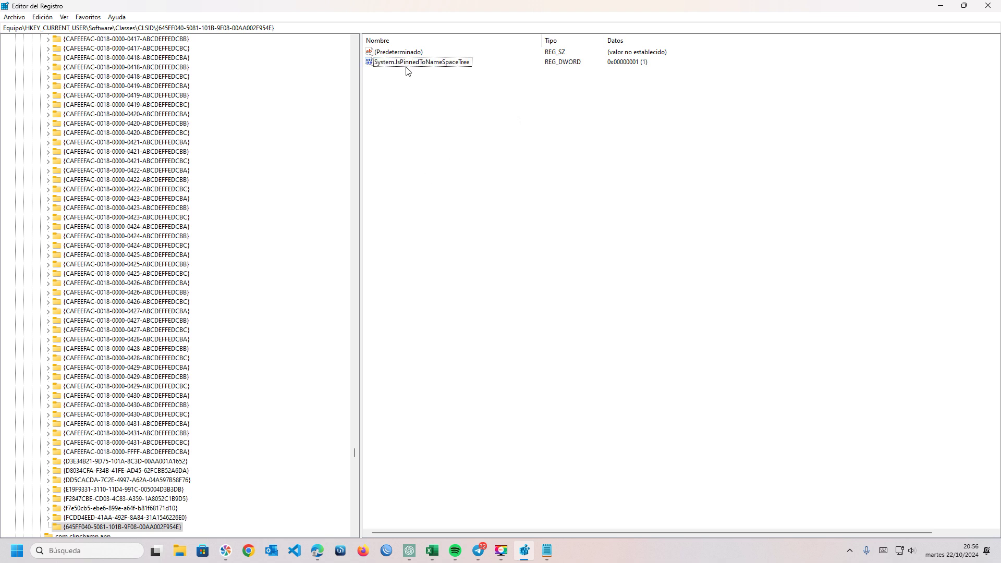
right_click(482, 165)
left_click(382, 62)
double_click(382, 62)
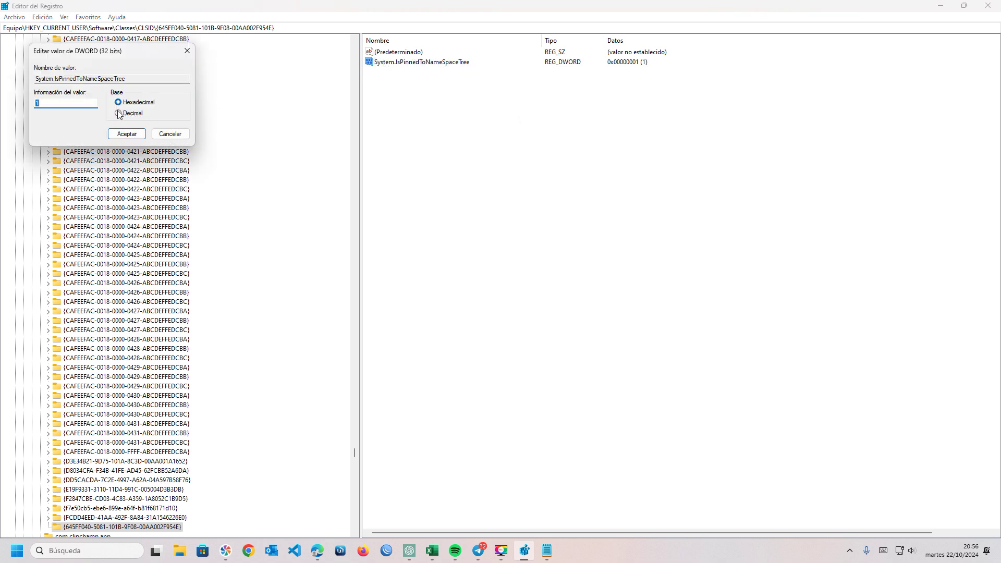
left_click_drag(70, 55, 495, 154)
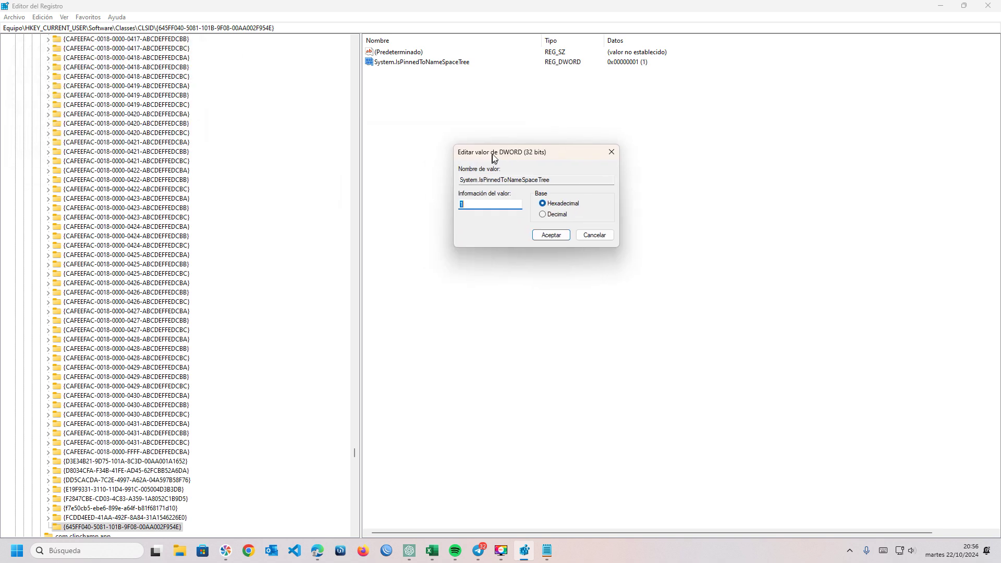
left_click(551, 234)
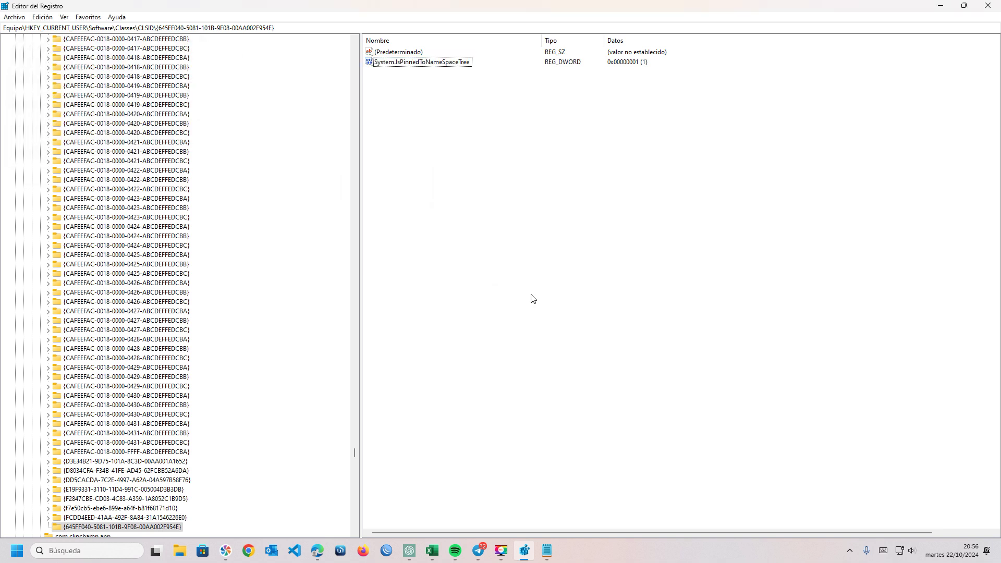
Open File Explorer to check the navigation pane for the Recycle Bin, and close its window
left_click(179, 558)
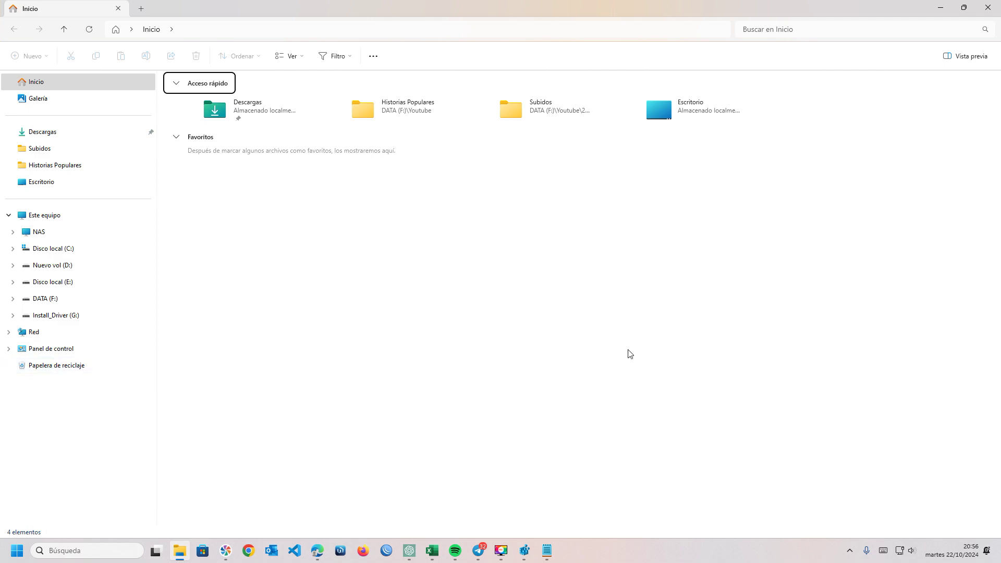
left_click(988, 7)
left_click(760, 236)
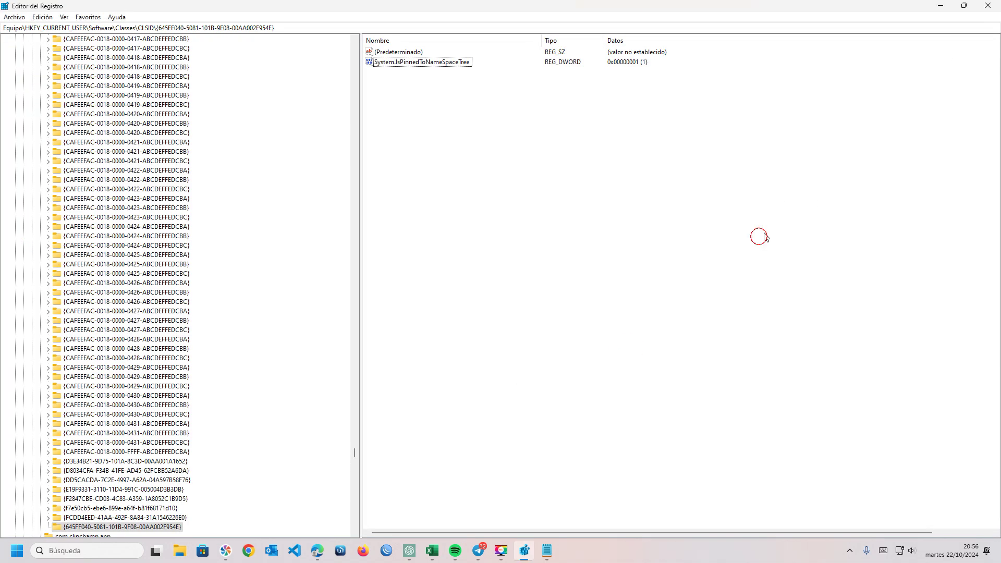
Minimize the Registry Editor, review the key and value names noted in Notepad, and minimize Notepad
left_click(941, 6)
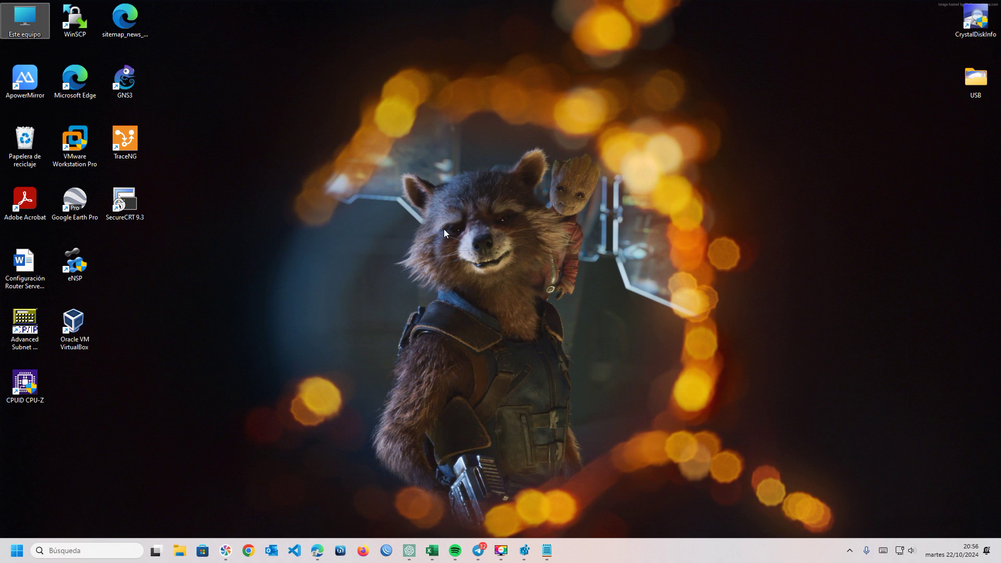
left_click(547, 557)
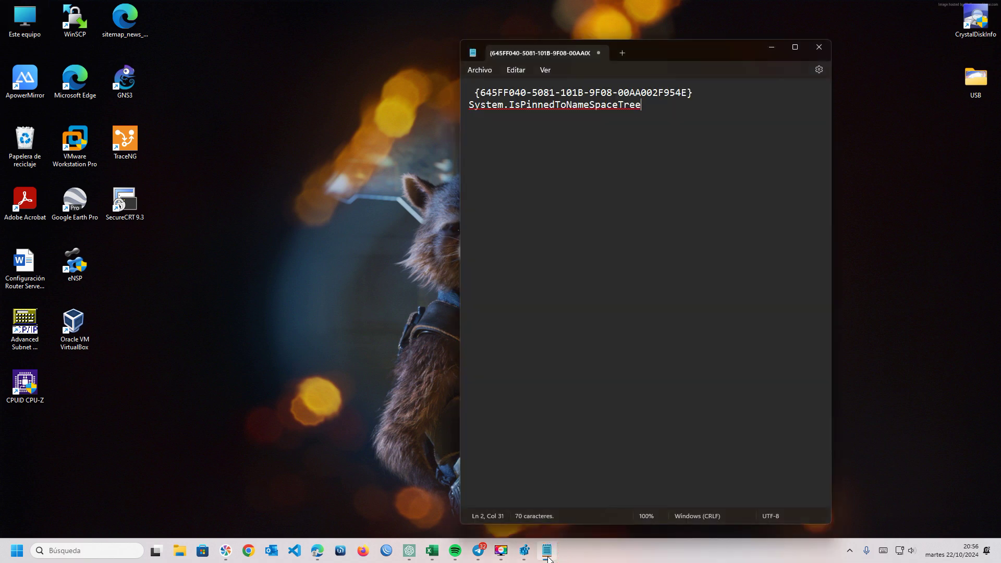
left_click(474, 93)
left_click(573, 205)
left_click(548, 555)
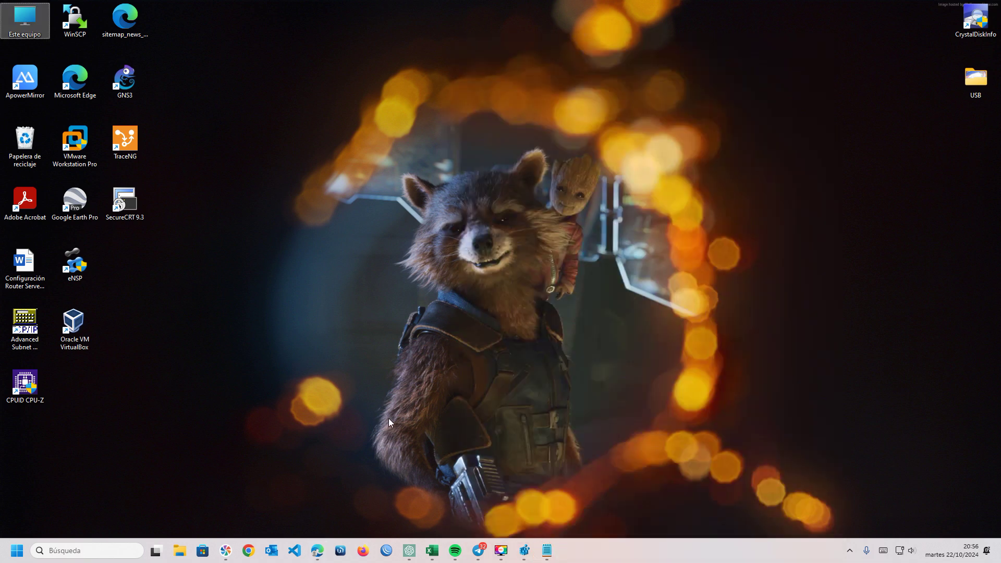